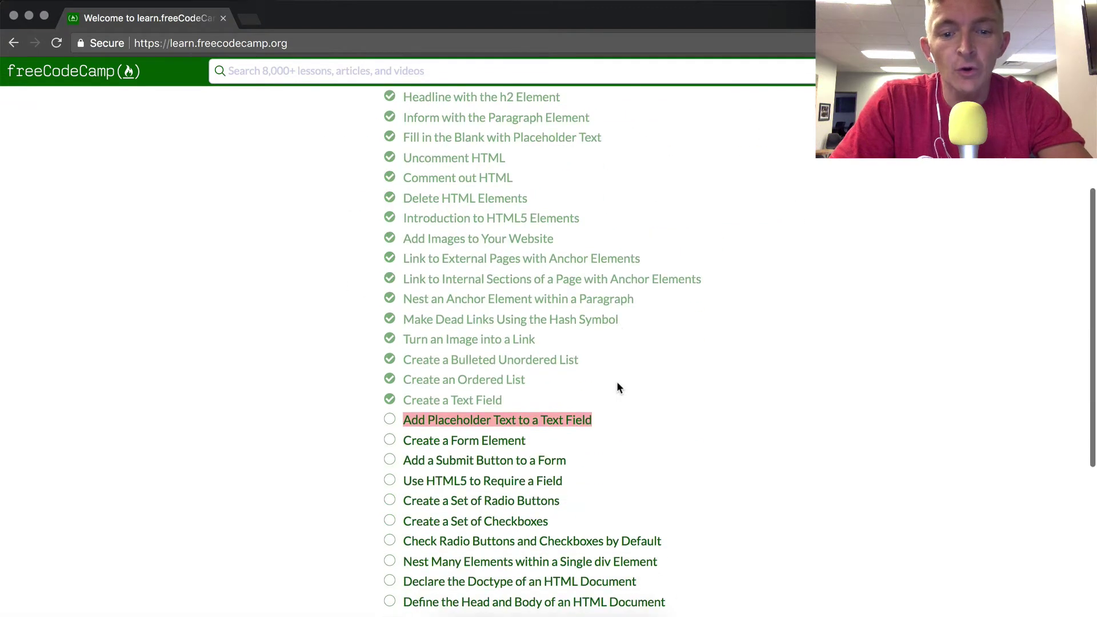
Open the 'Add Placeholder Text to a Text Field' lesson from Basic HTML and HTML5
left_click(566, 420)
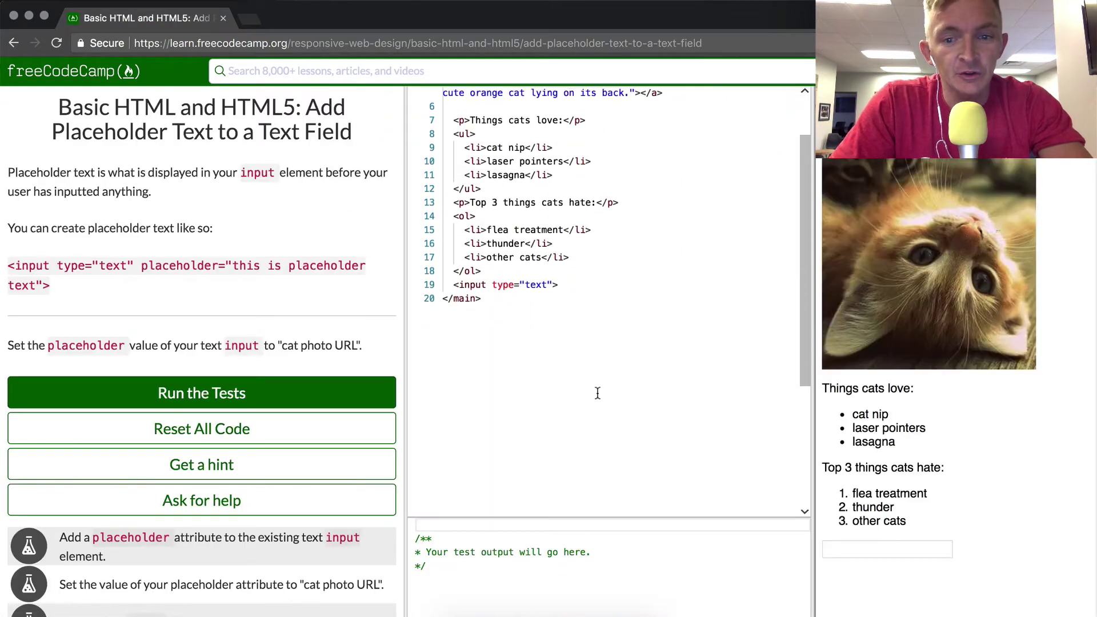
scroll(671, 378, "up", 3)
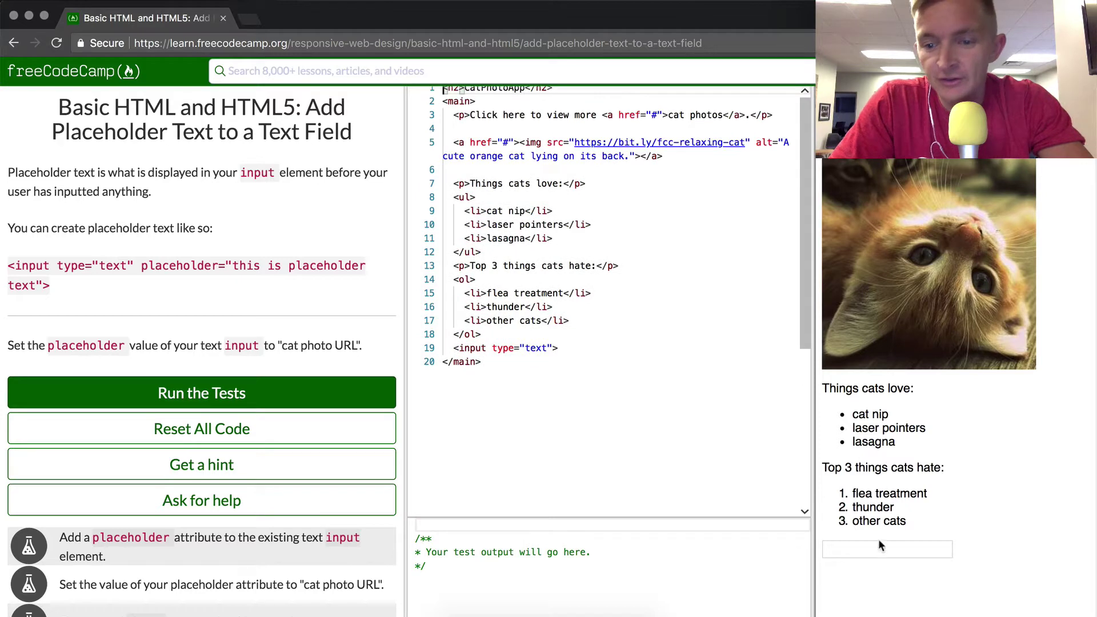
Add placeholder="email" to the type="text" input on line 19
left_click(553, 348)
type("place")
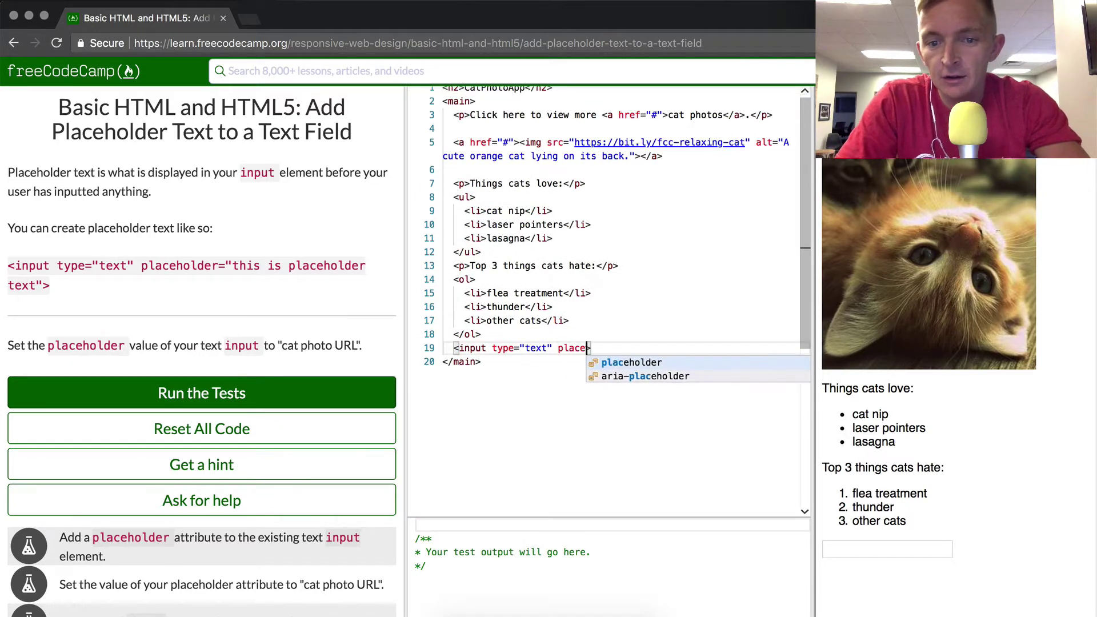
type("holder=\"")
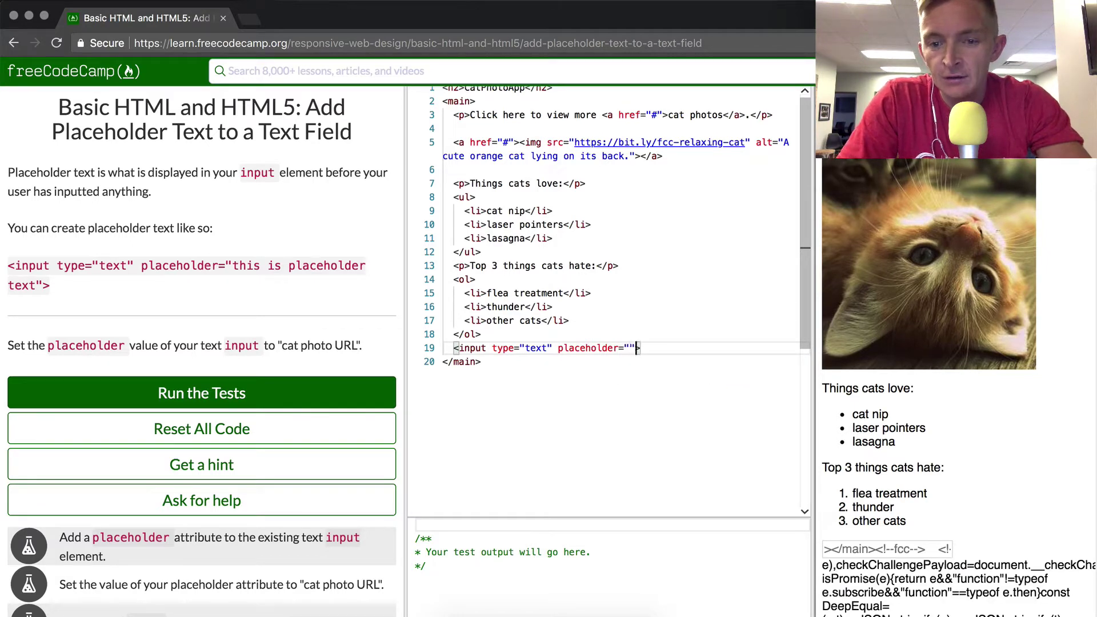
type("\"")
key("Left")
type("email")
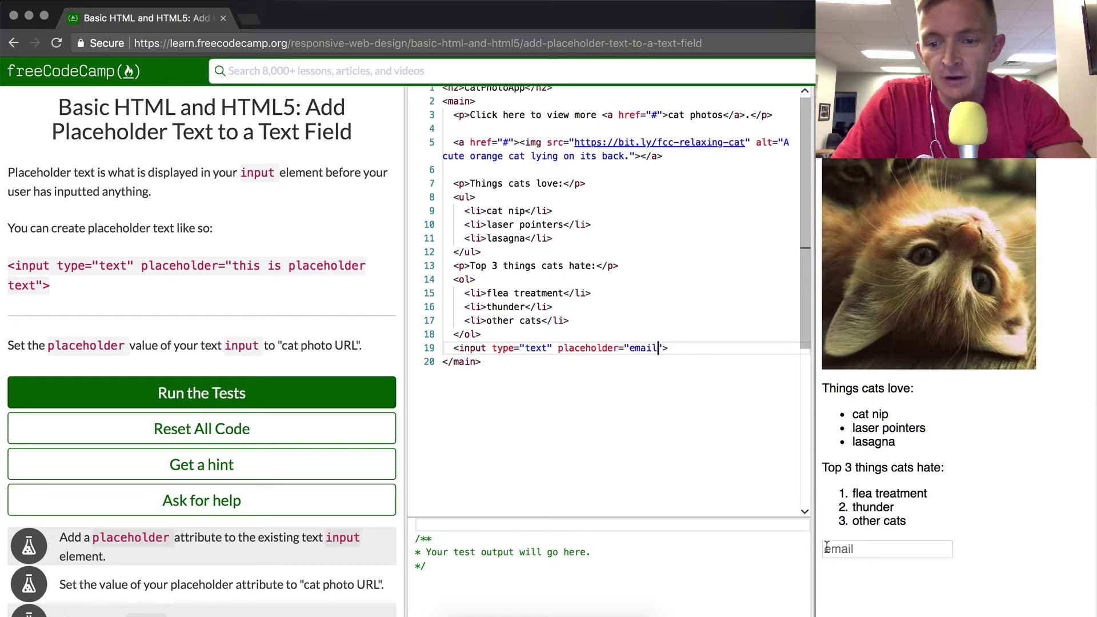
double_click(645, 348)
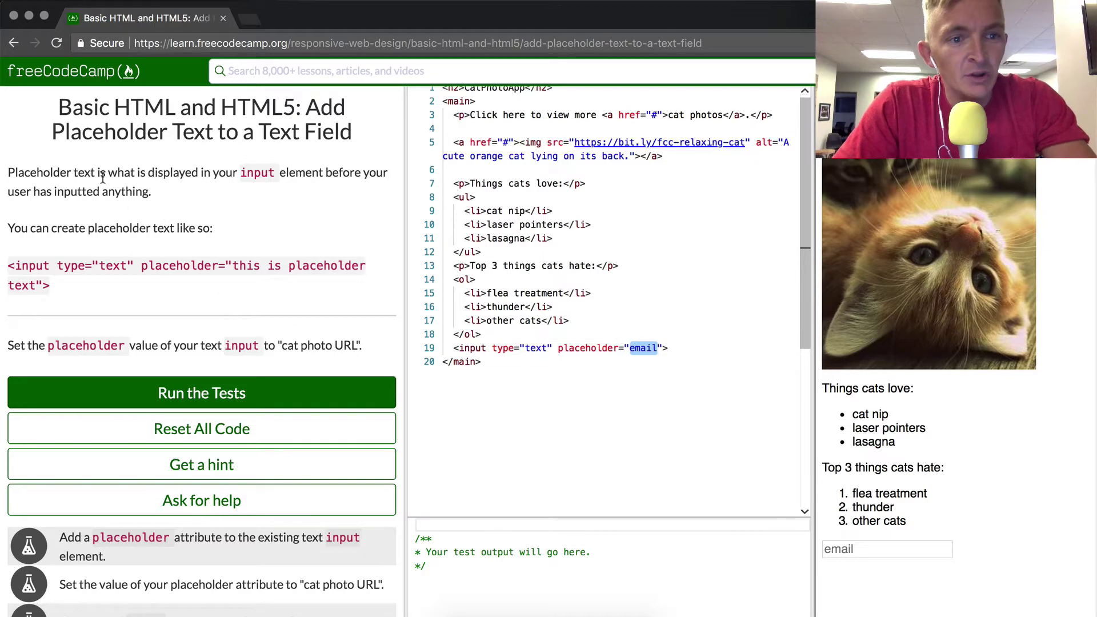
scroll(227, 263, "down", 1)
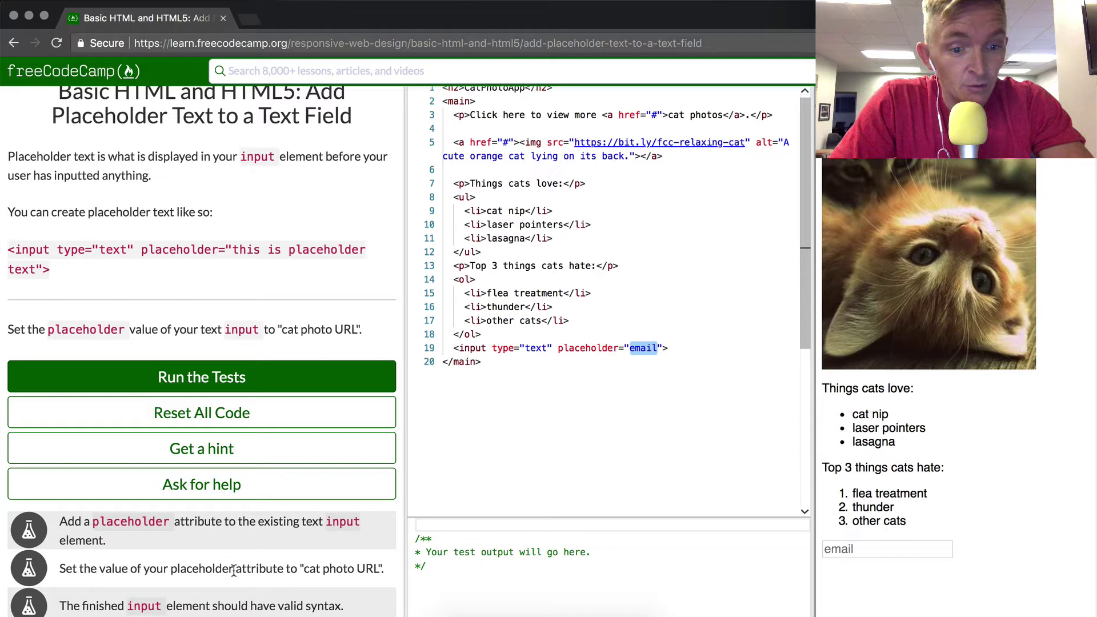
Copy 'cat photo URL' from the test list and paste it over 'email' on line 19
left_click_drag(307, 569, 378, 569)
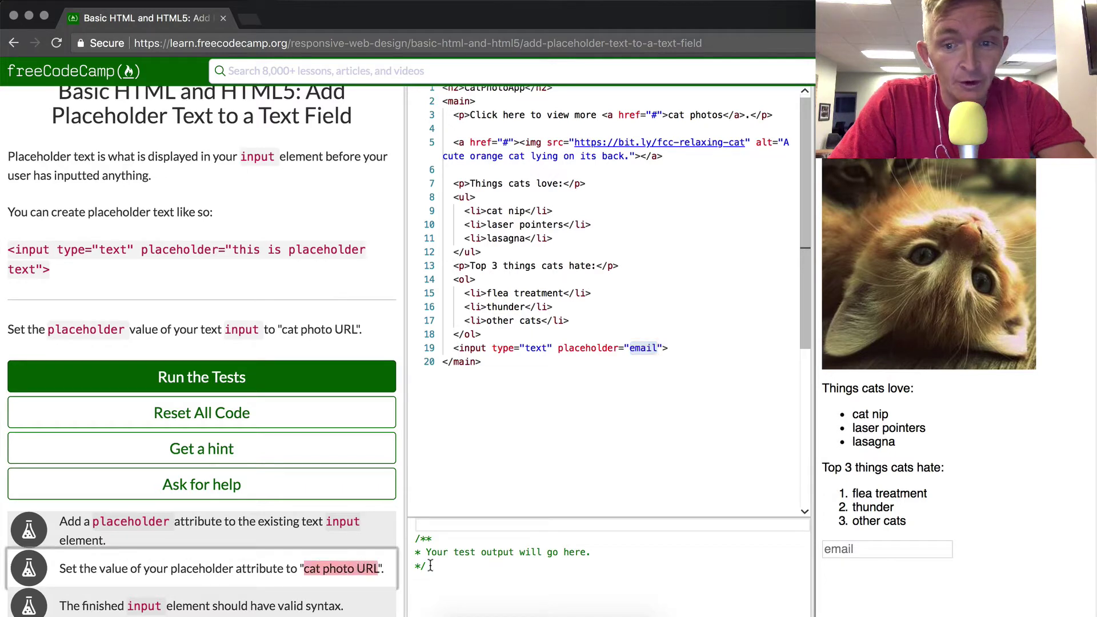
key("ctrl+c")
double_click(641, 348)
key("ctrl+v")
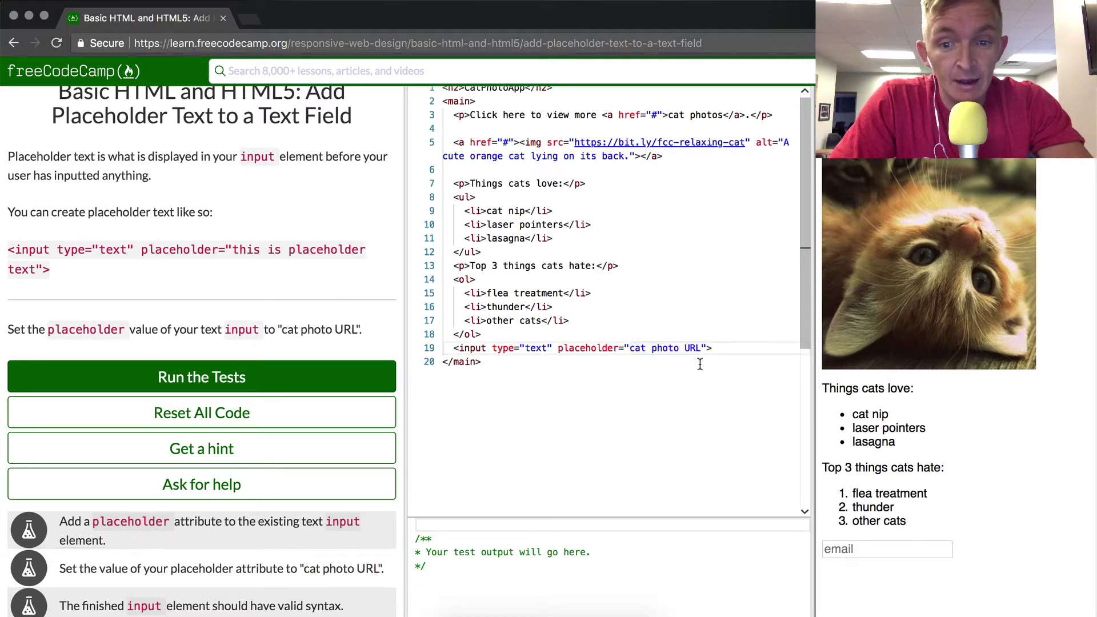
Type and clear test text in the preview field to check the 'cat photo URL' placeholder
left_click(921, 549)
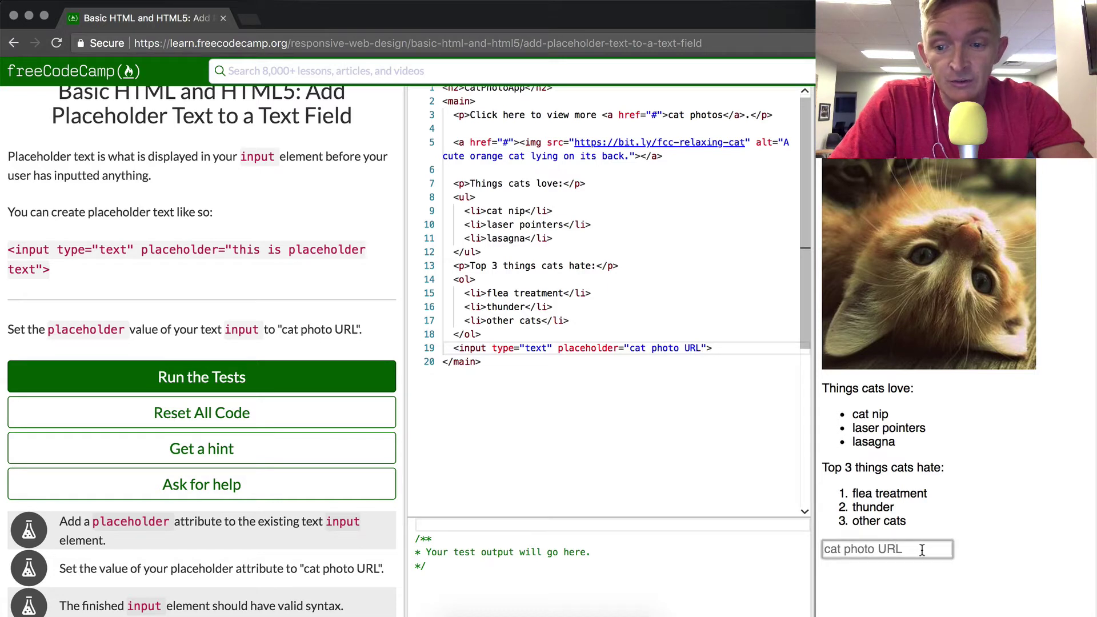
type("sasdf")
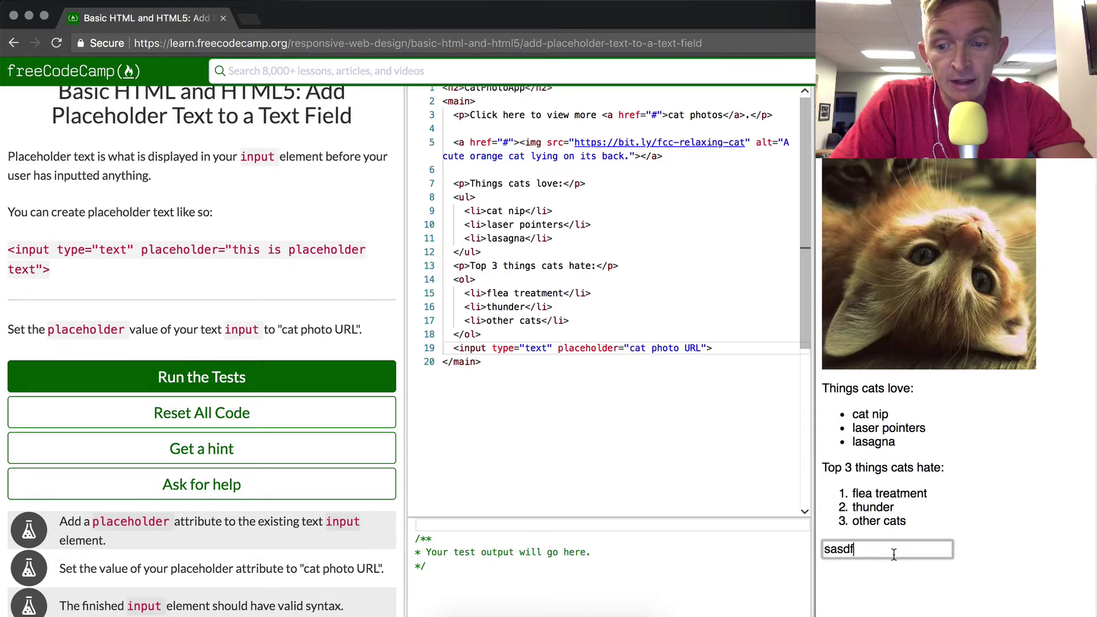
key("BackSpace")
key("BackSpace")
key("BackSpace")
left_click(1013, 550)
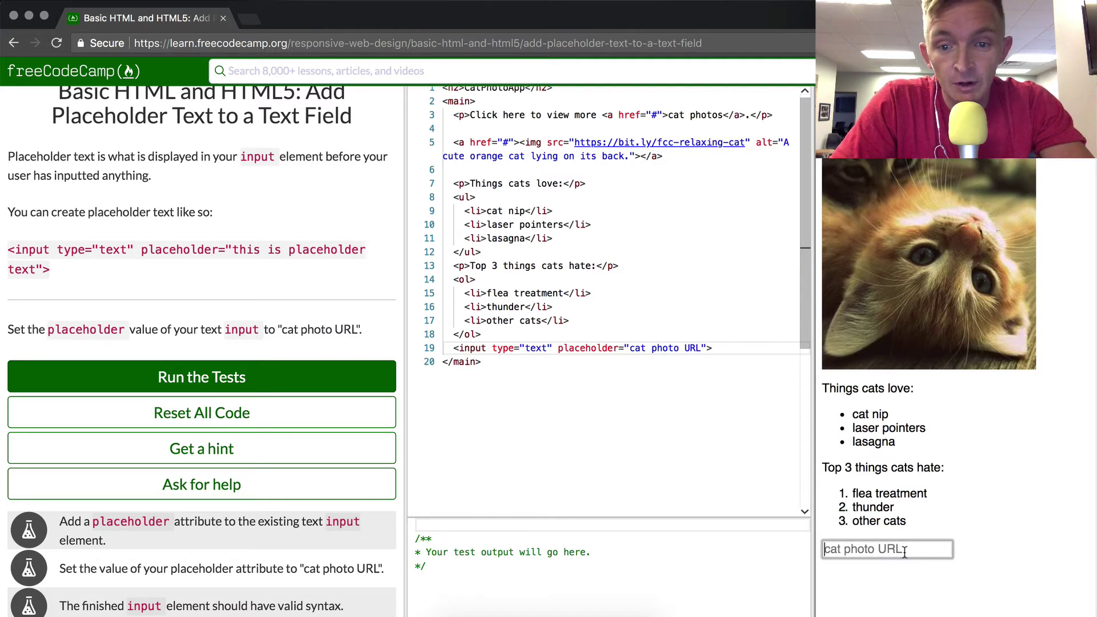
Try the preview field again, then run the challenge tests with Ctrl+Enter
left_click(883, 558)
type("asdf")
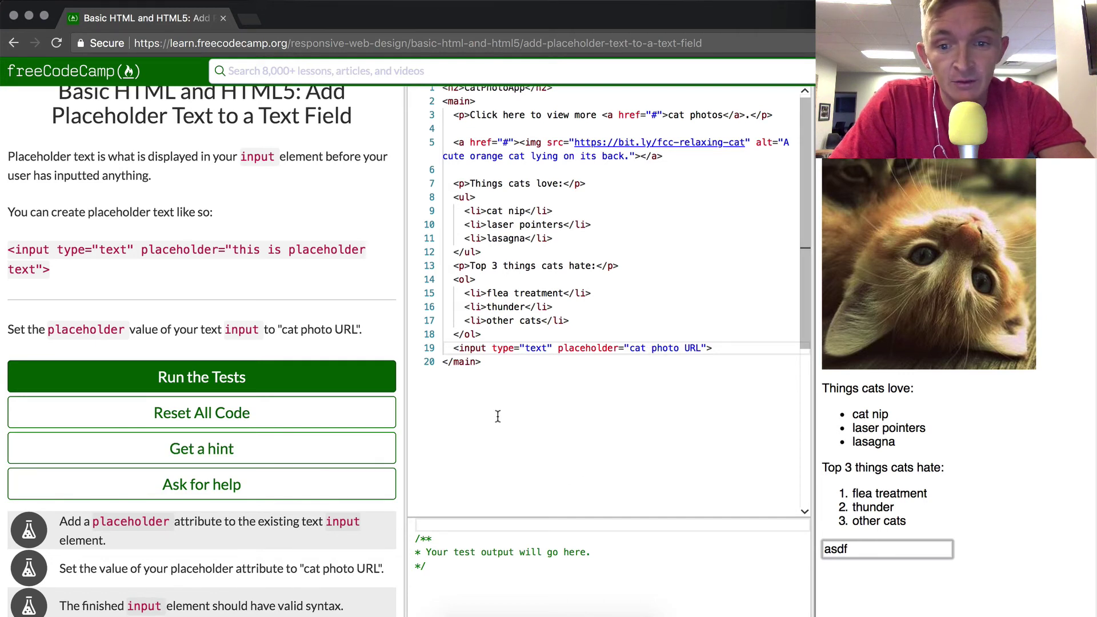
left_click(585, 420)
key("ctrl+Return")
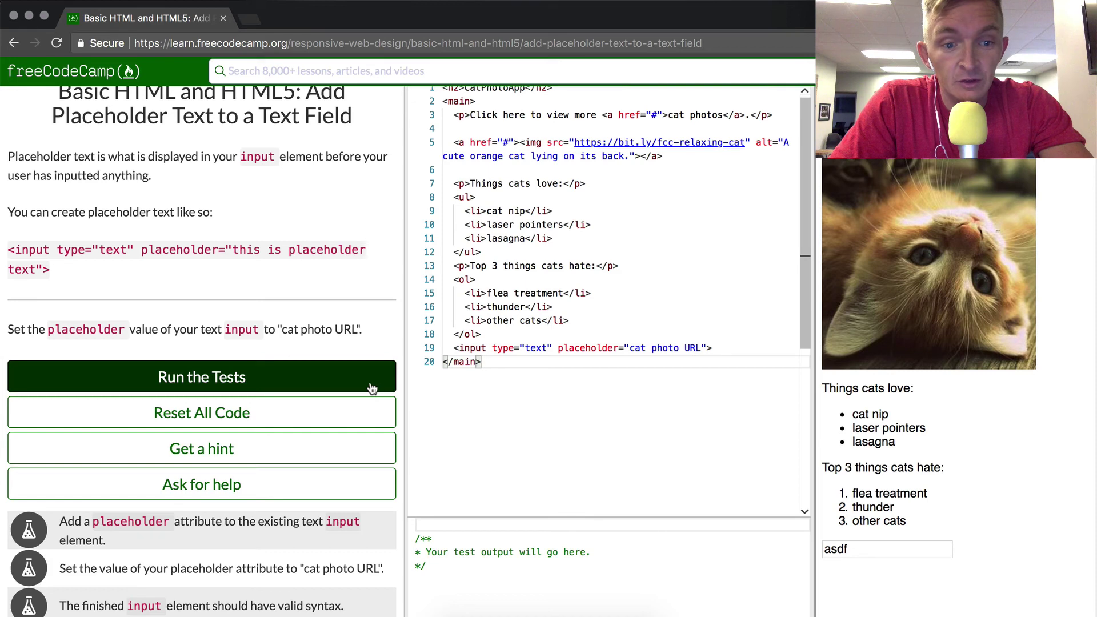